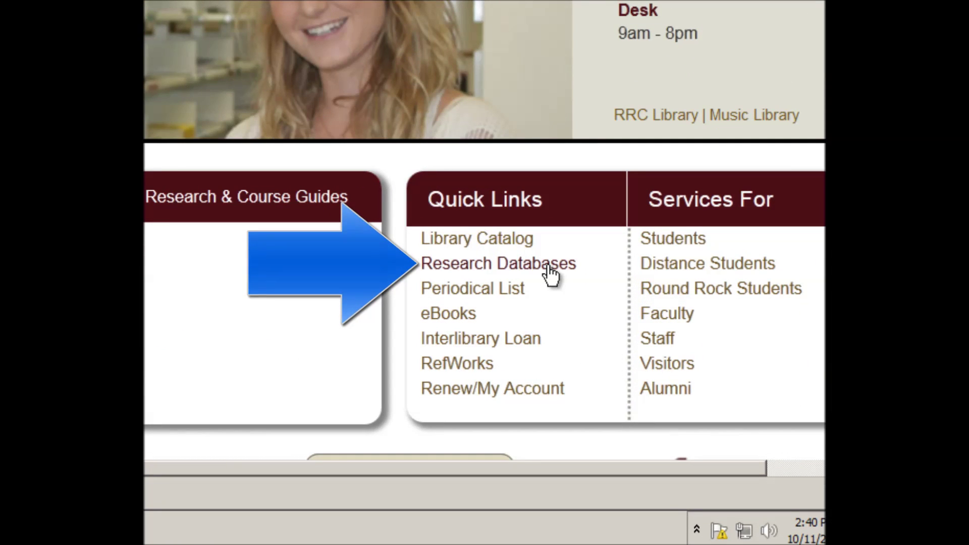
Go to the library's Research Databases and load the country page for Argentina in Europa World
{"action": "left_click", "coordinate": [549, 273]}
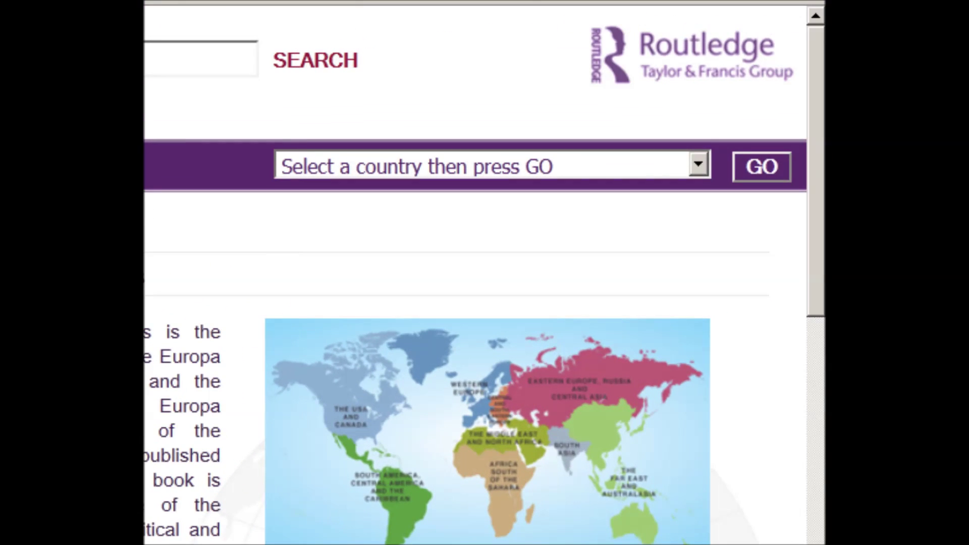
{"action": "left_click", "coordinate": [337, 166]}
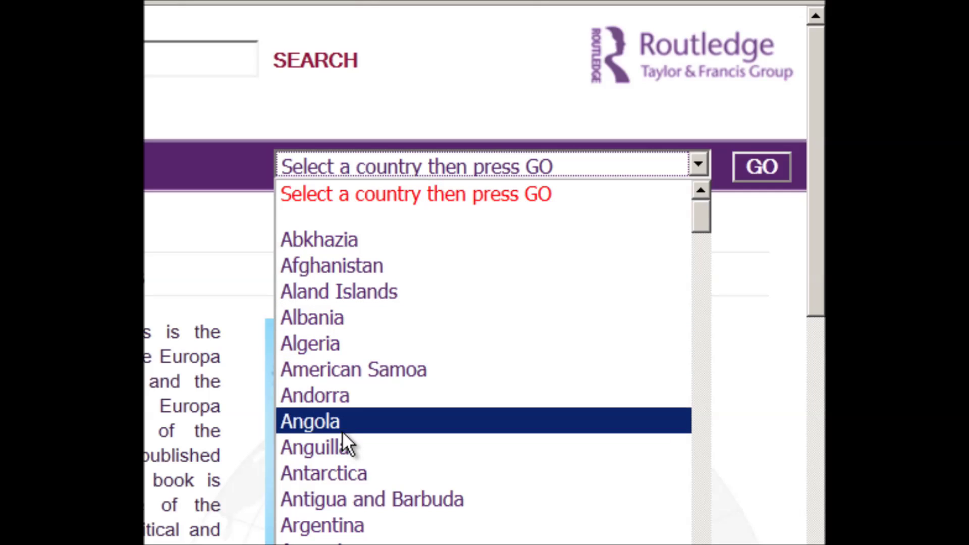
{"action": "left_click", "coordinate": [339, 527]}
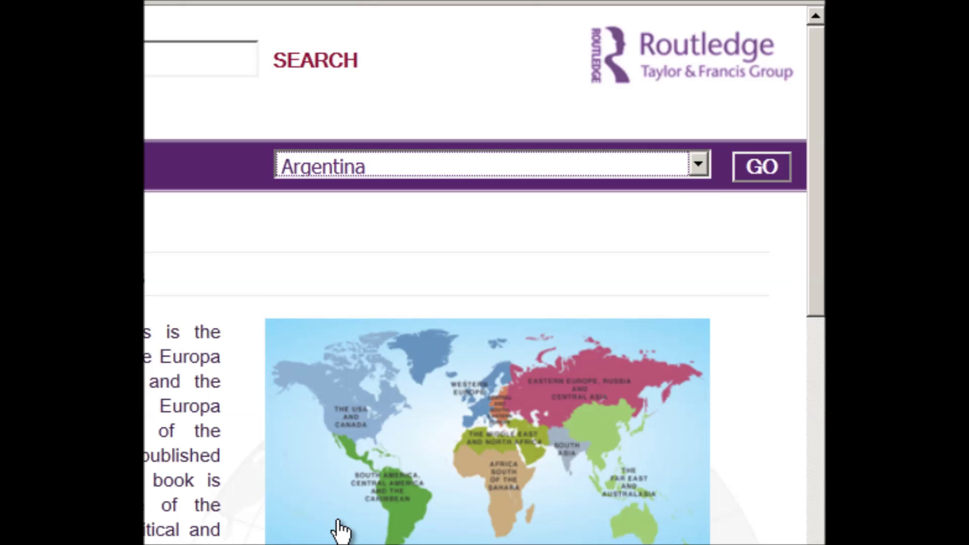
{"action": "left_click", "coordinate": [767, 166]}
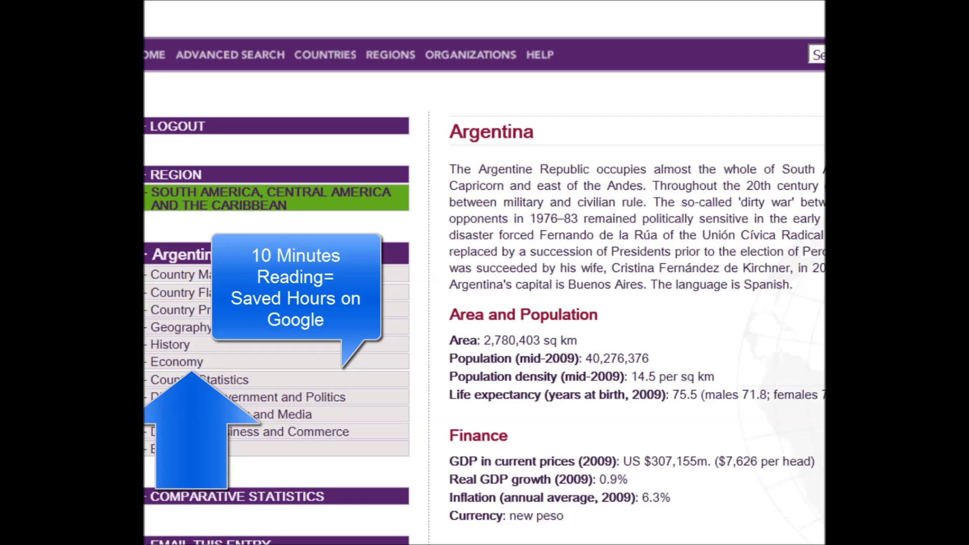
Open Argentina's Economy article and skim its sections on export-led growth, national development and industrialization
{"action": "left_click", "coordinate": [192, 366]}
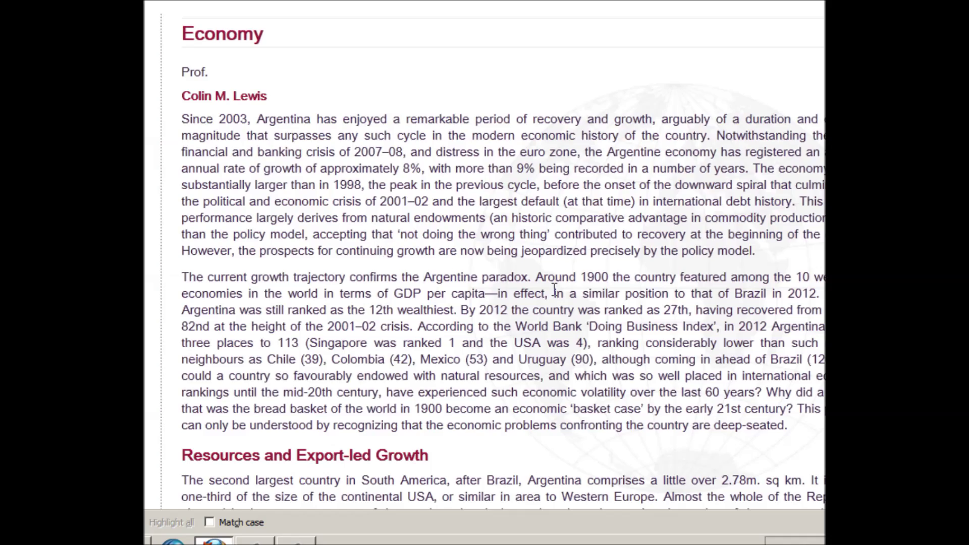
{"action": "scroll", "coordinate": [554, 289], "scroll_direction": "down", "scroll_amount": 7}
{"action": "scroll", "coordinate": [554, 289], "scroll_direction": "down", "scroll_amount": 7}
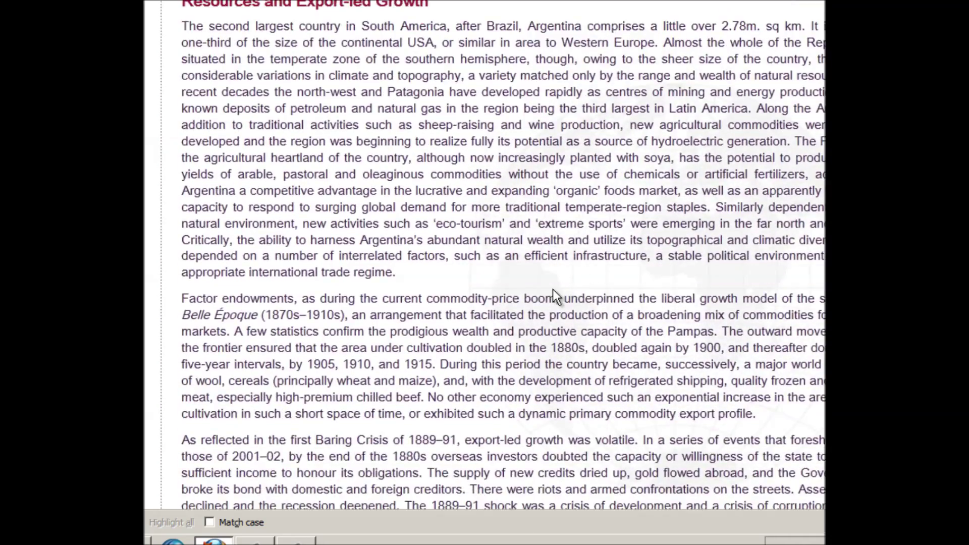
{"action": "scroll", "coordinate": [554, 290], "scroll_direction": "down", "scroll_amount": 10}
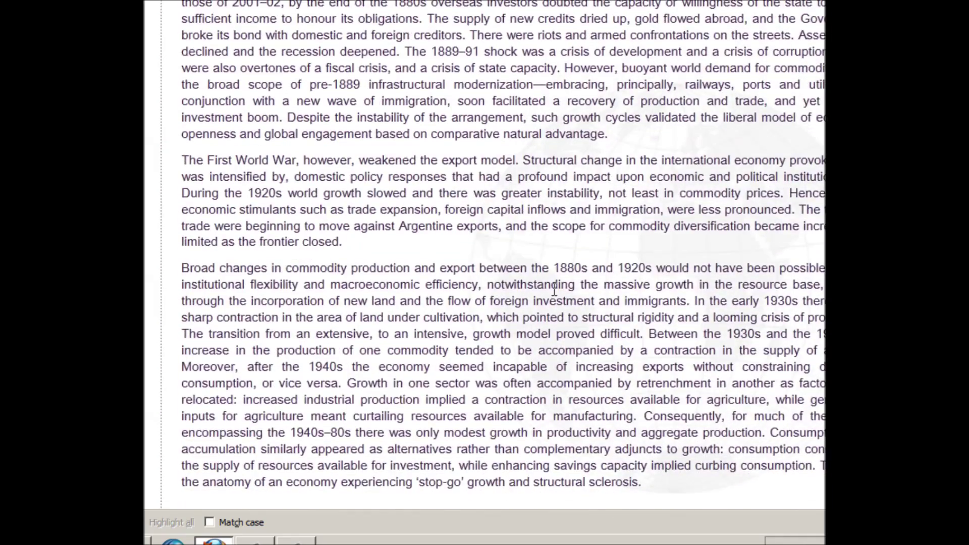
{"action": "scroll", "coordinate": [554, 290], "scroll_direction": "down", "scroll_amount": 1}
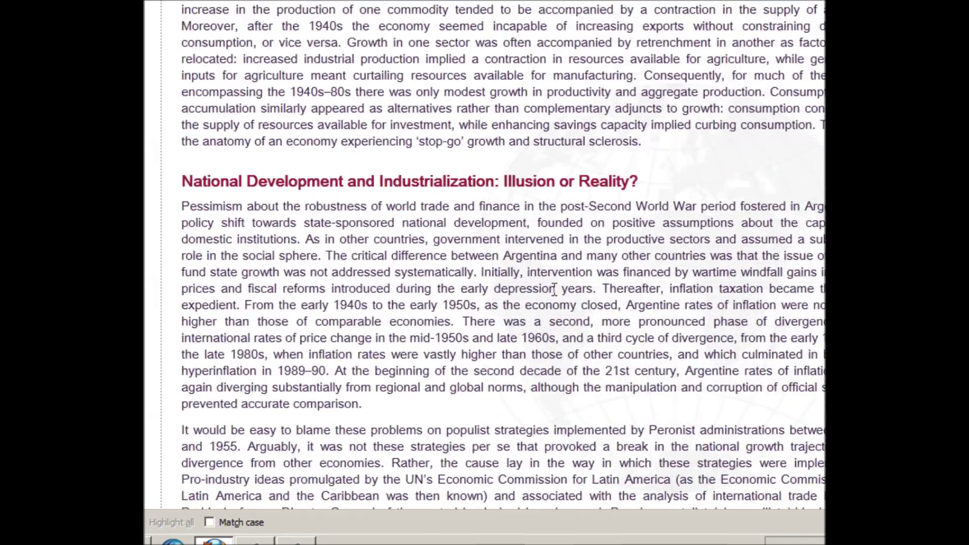
{"action": "scroll", "coordinate": [554, 289], "scroll_direction": "up", "scroll_amount": 8}
{"action": "scroll", "coordinate": [554, 289], "scroll_direction": "up", "scroll_amount": 18}
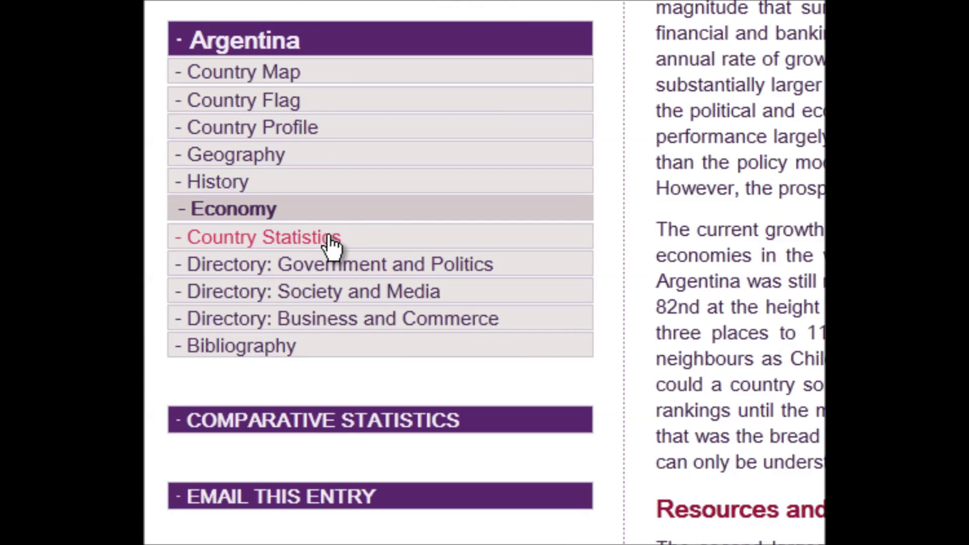
Open the External Trade section of Argentina's Country Statistics and review the commodity import and export tables and principal trading partners
{"action": "left_click", "coordinate": [329, 237]}
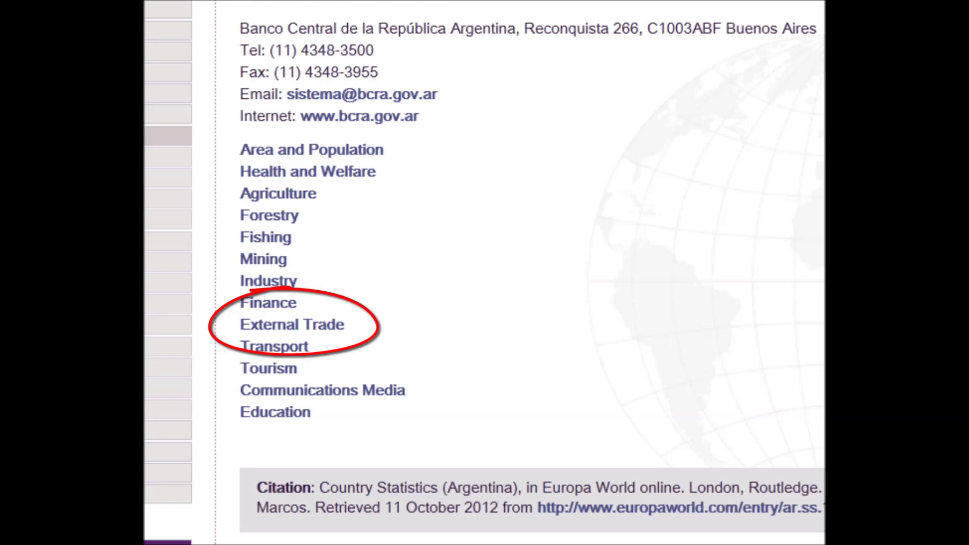
{"action": "left_click", "coordinate": [315, 327]}
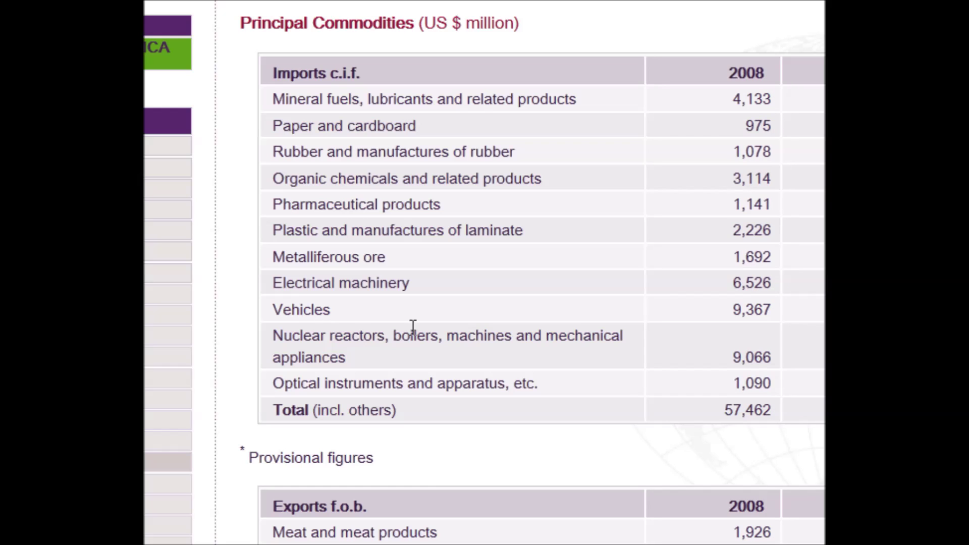
{"action": "scroll", "coordinate": [414, 326], "scroll_direction": "down", "scroll_amount": 3}
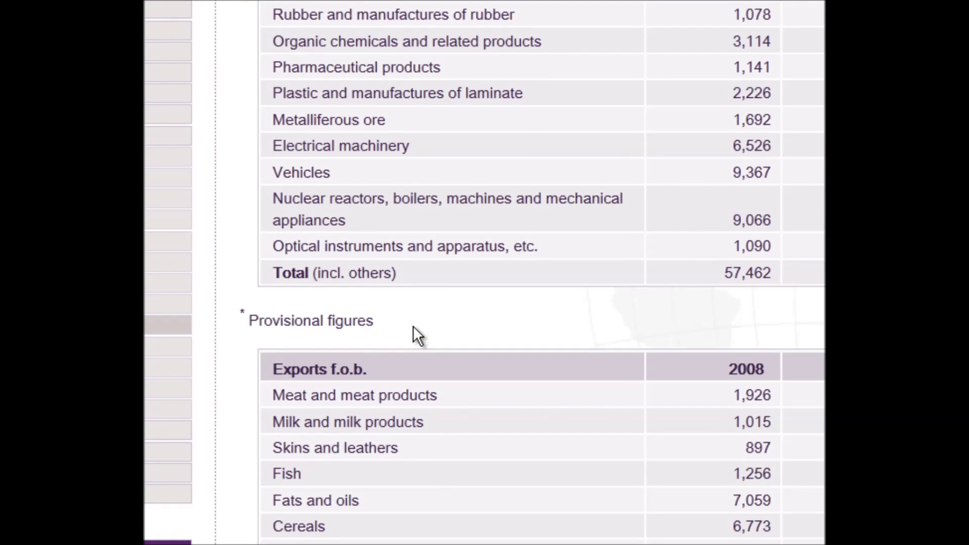
{"action": "scroll", "coordinate": [417, 335], "scroll_direction": "down", "scroll_amount": 7}
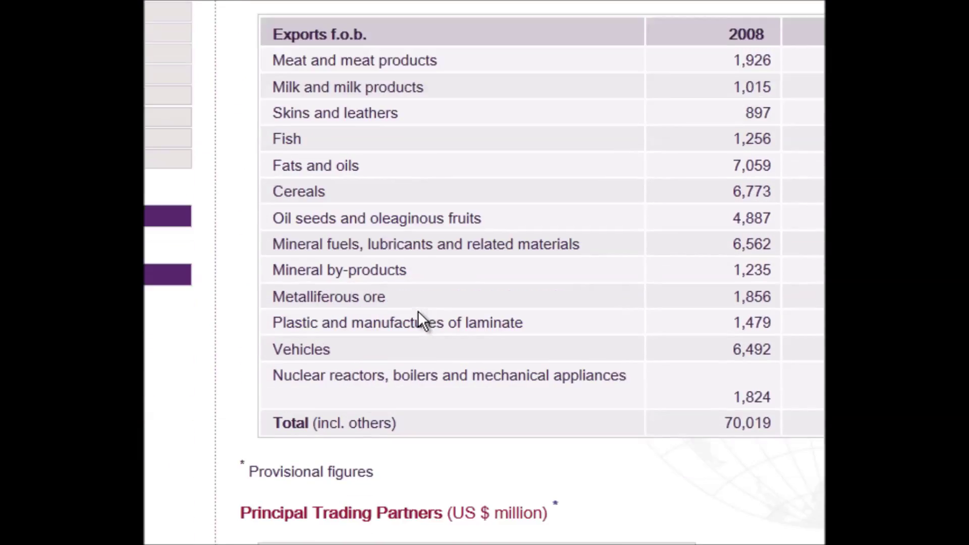
{"action": "scroll", "coordinate": [420, 311], "scroll_direction": "down", "scroll_amount": 8}
{"action": "scroll", "coordinate": [418, 288], "scroll_direction": "up", "scroll_amount": 6}
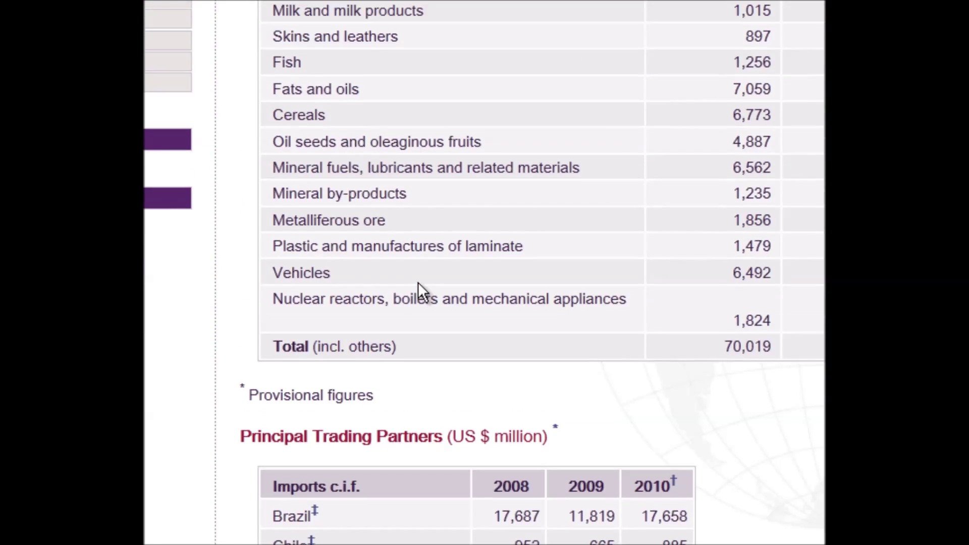
{"action": "scroll", "coordinate": [418, 283], "scroll_direction": "up", "scroll_amount": 9}
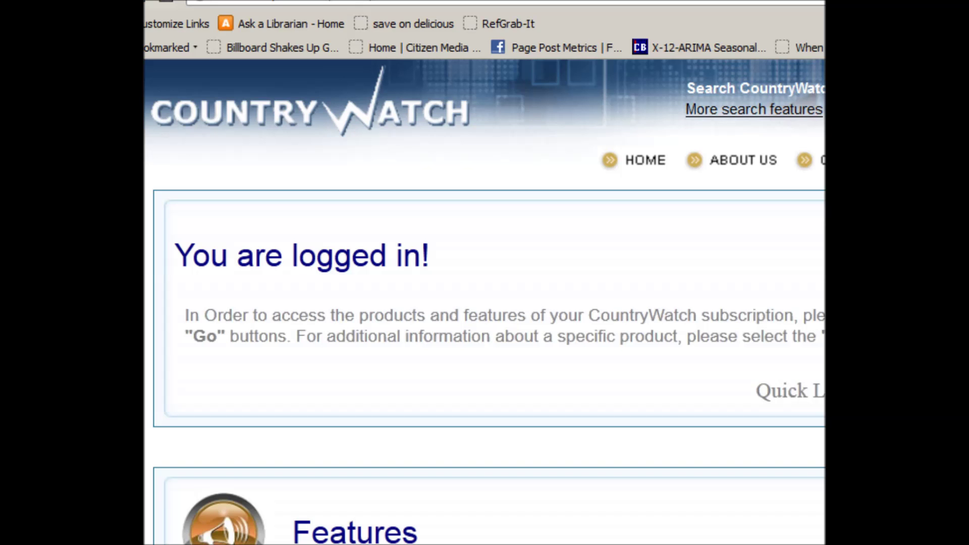
Open CW Country Reviews in CountryWatch and choose Argentina as the country
{"action": "scroll", "coordinate": [485, 303], "scroll_direction": "down", "scroll_amount": 9}
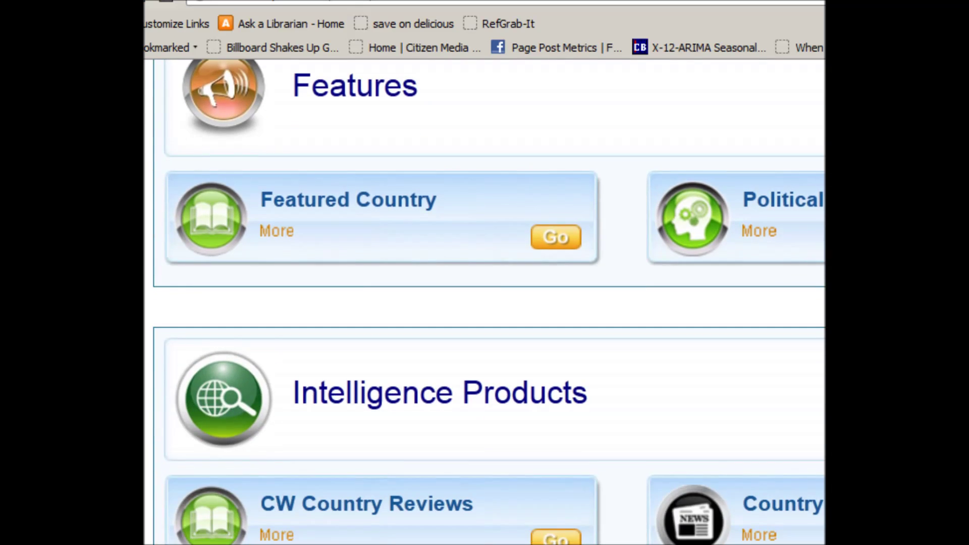
{"action": "scroll", "coordinate": [485, 302], "scroll_direction": "down", "scroll_amount": 3}
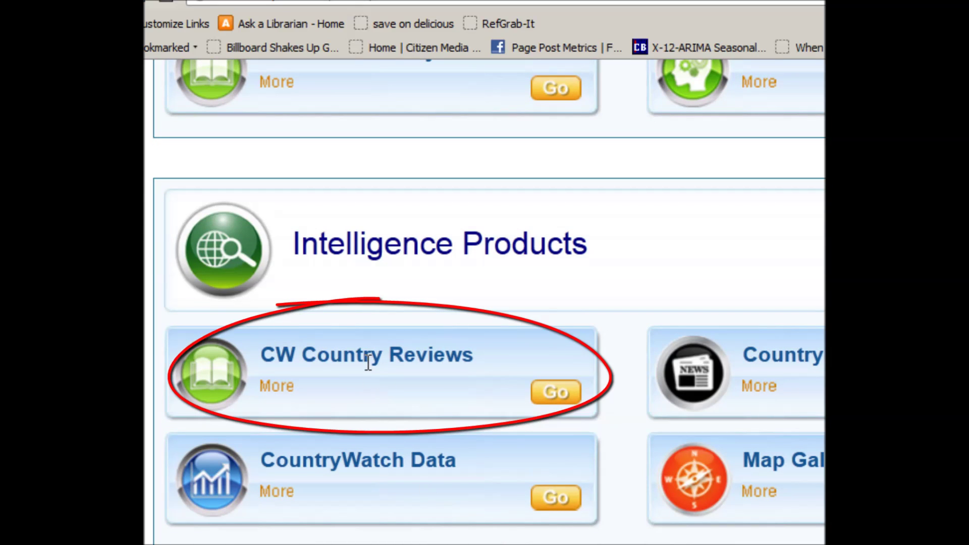
{"action": "left_click", "coordinate": [560, 399]}
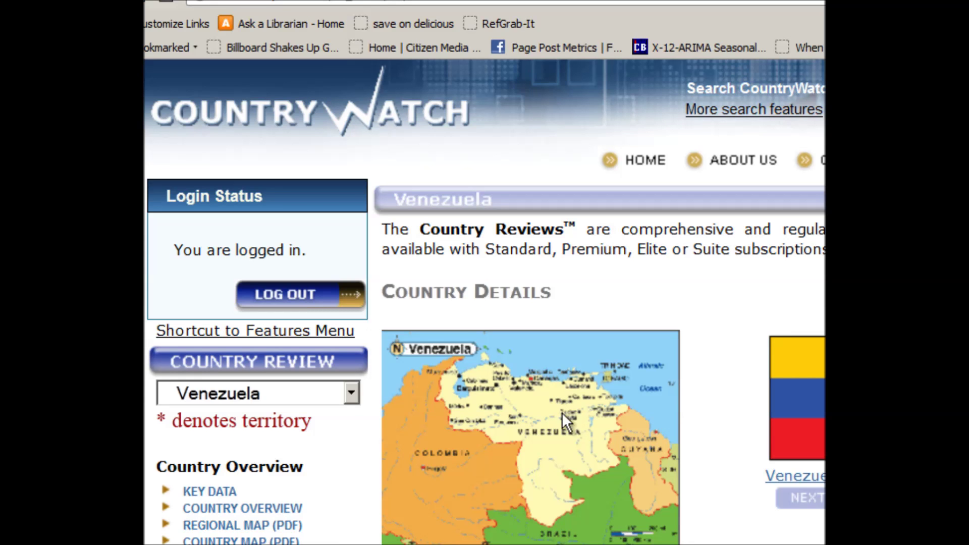
{"action": "left_click", "coordinate": [353, 394]}
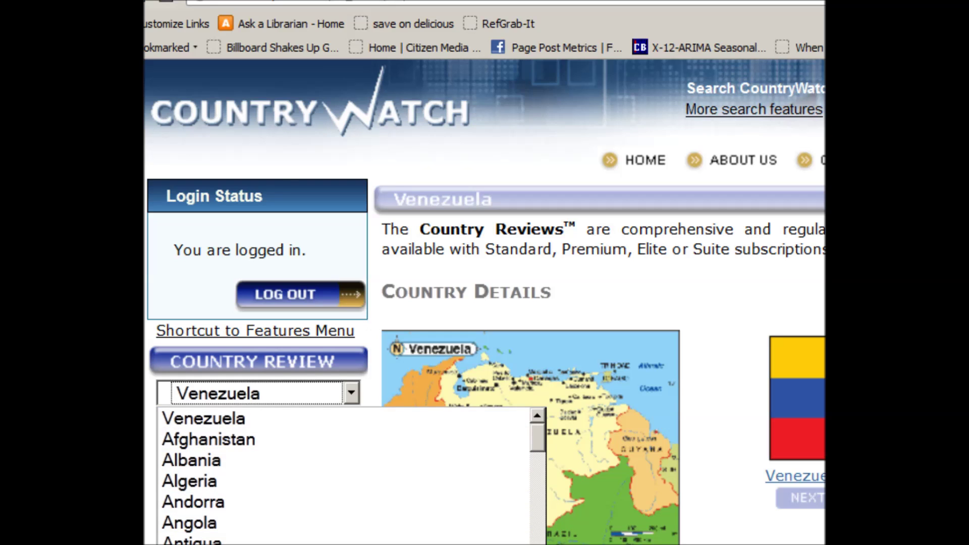
{"action": "left_click", "coordinate": [328, 543]}
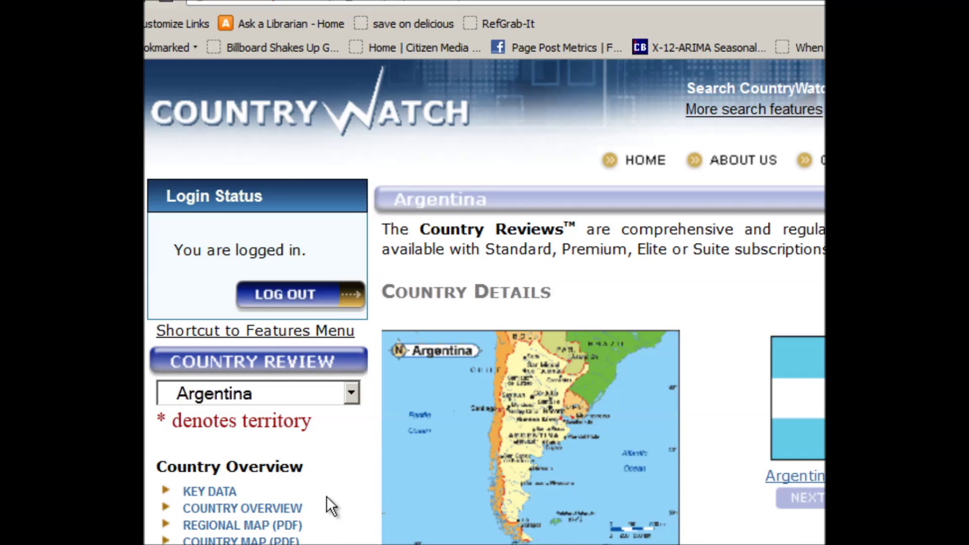
Open the Economic Conditions page of Argentina's country review and examine the economic overview and the other review topics
{"action": "scroll", "coordinate": [326, 496], "scroll_direction": "down", "scroll_amount": 3}
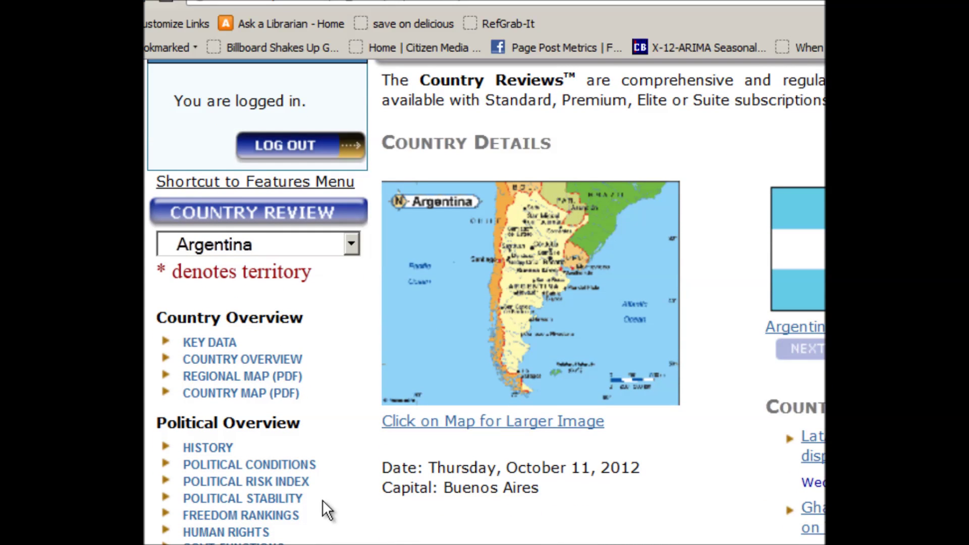
{"action": "scroll", "coordinate": [322, 515], "scroll_direction": "down", "scroll_amount": 3}
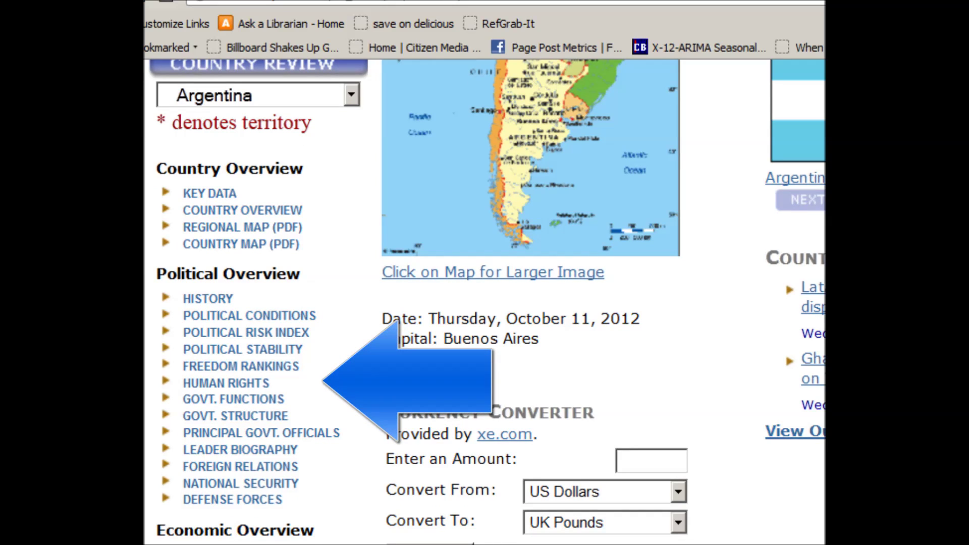
{"action": "left_click", "coordinate": [217, 544]}
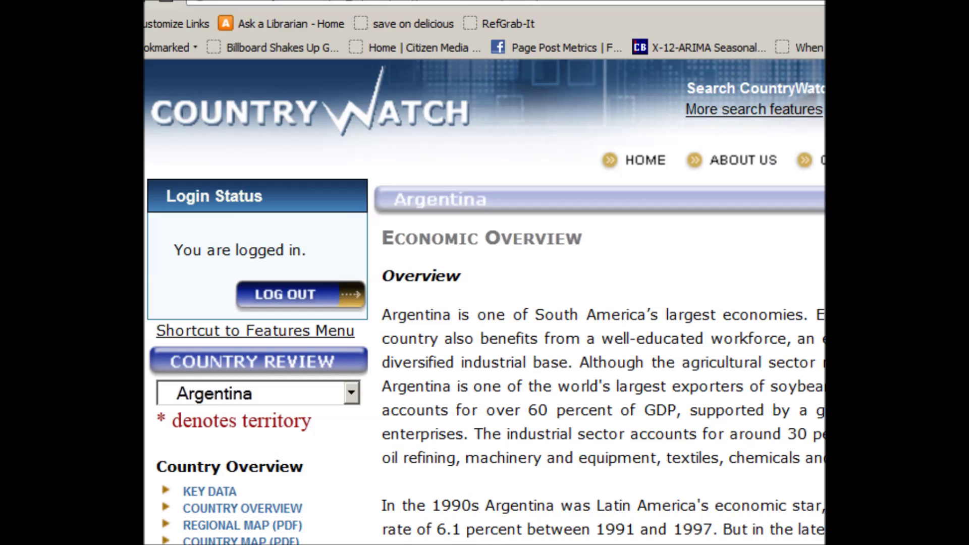
{"action": "scroll", "coordinate": [549, 520], "scroll_direction": "down", "scroll_amount": 3}
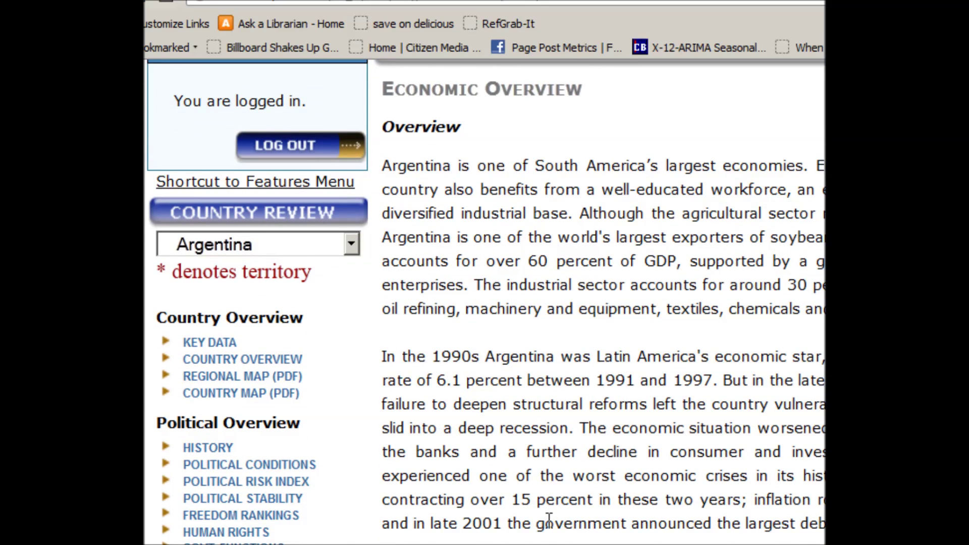
{"action": "scroll", "coordinate": [549, 520], "scroll_direction": "down", "scroll_amount": 3}
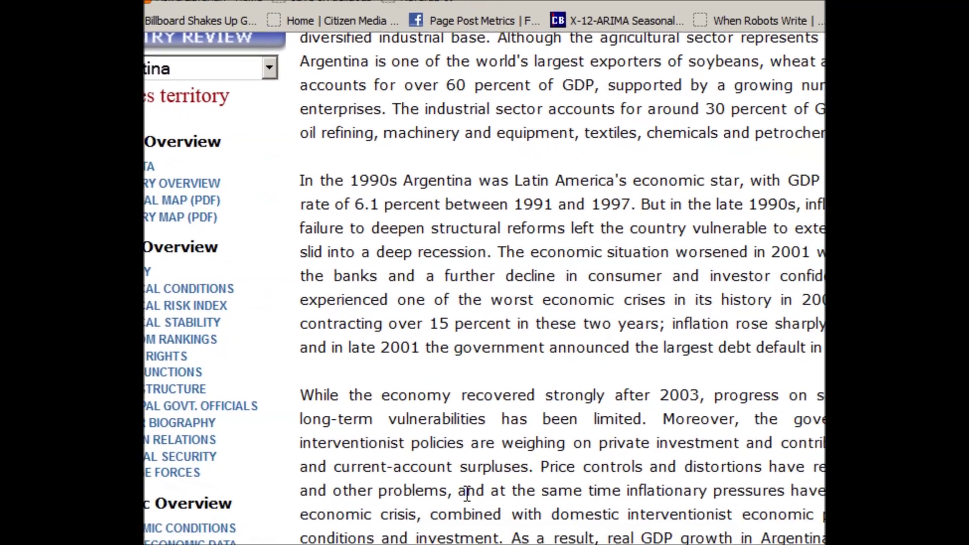
{"action": "scroll", "coordinate": [549, 519], "scroll_direction": "down", "scroll_amount": 3}
{"action": "scroll", "coordinate": [343, 454], "scroll_direction": "down", "scroll_amount": 3}
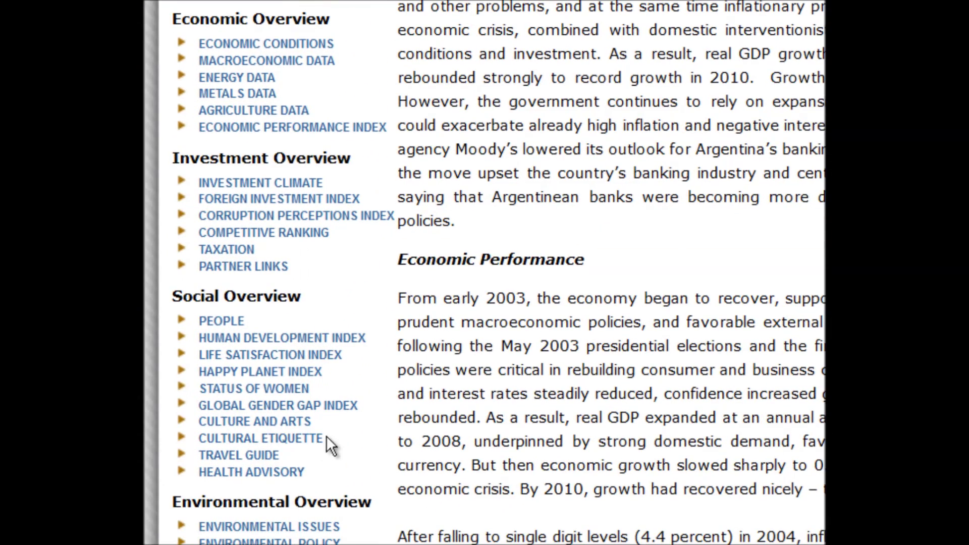
{"action": "scroll", "coordinate": [471, 426], "scroll_direction": "up", "scroll_amount": 1}
{"action": "scroll", "coordinate": [470, 426], "scroll_direction": "up", "scroll_amount": 10}
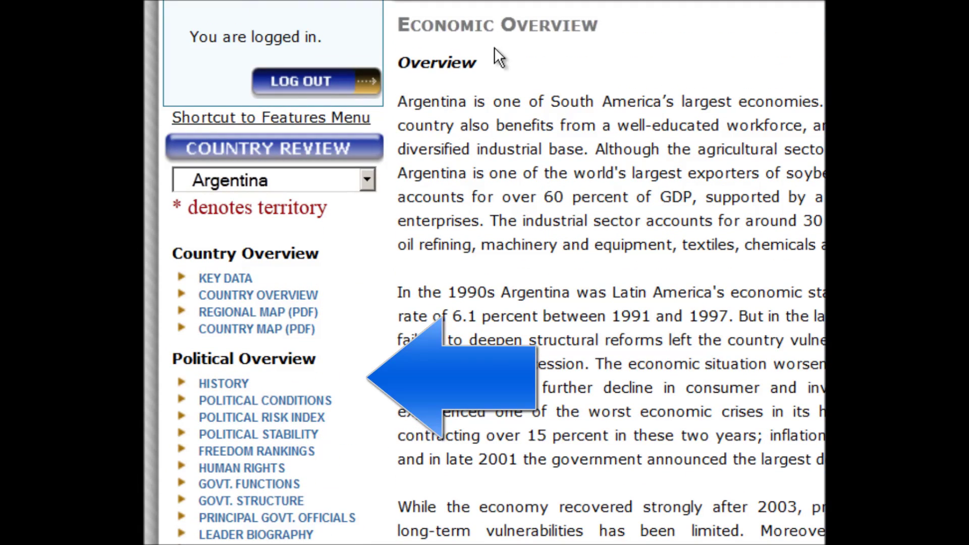
Open Argentina's Macroeconomic Data and review the tables on GDP, government spending and taxation, and money, prices and interest rates
{"action": "scroll", "coordinate": [454, 283], "scroll_direction": "down", "scroll_amount": 3}
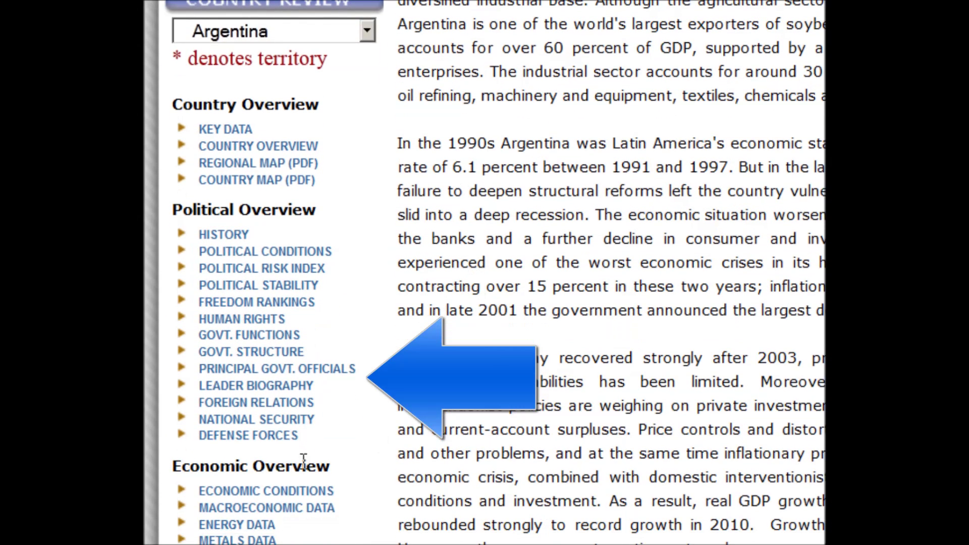
{"action": "left_click", "coordinate": [282, 510]}
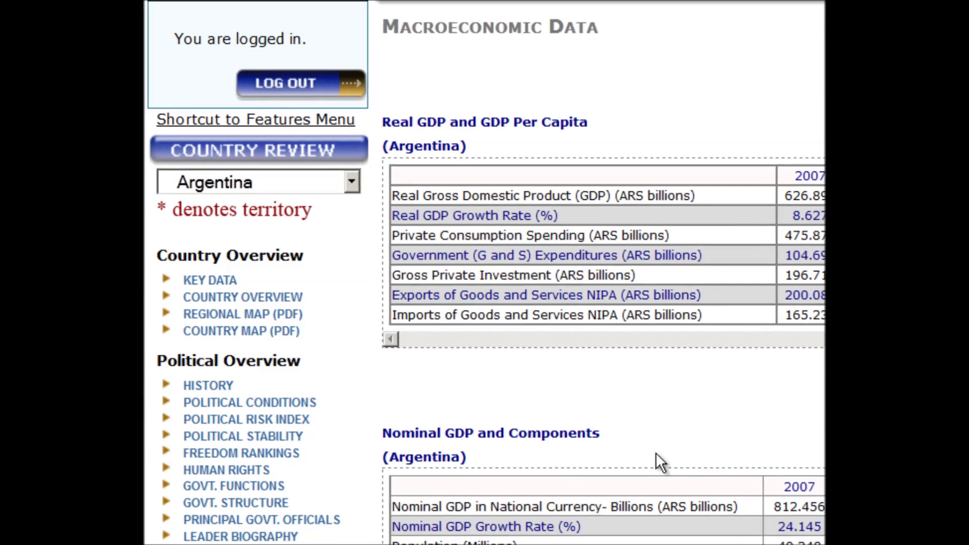
{"action": "scroll", "coordinate": [786, 467], "scroll_direction": "down", "scroll_amount": 5}
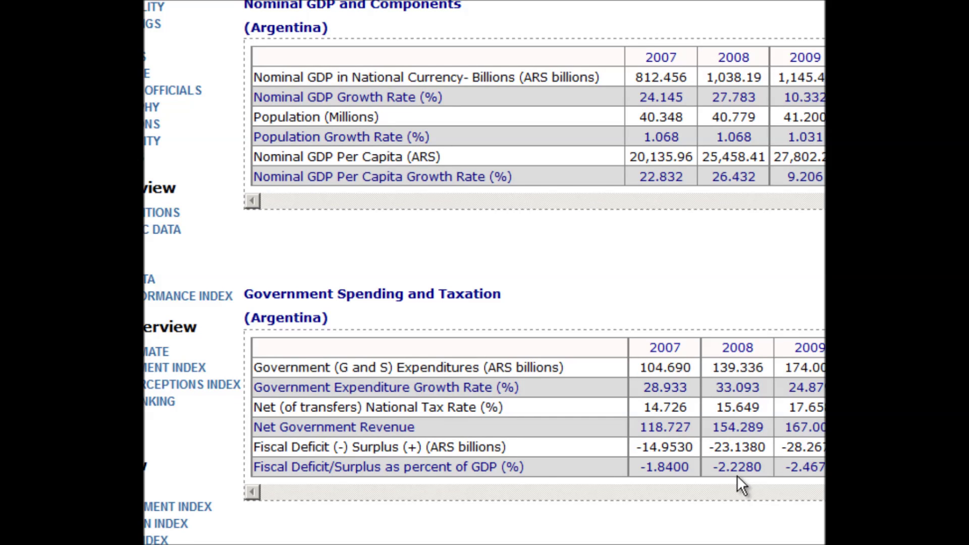
{"action": "scroll", "coordinate": [736, 475], "scroll_direction": "down", "scroll_amount": 5}
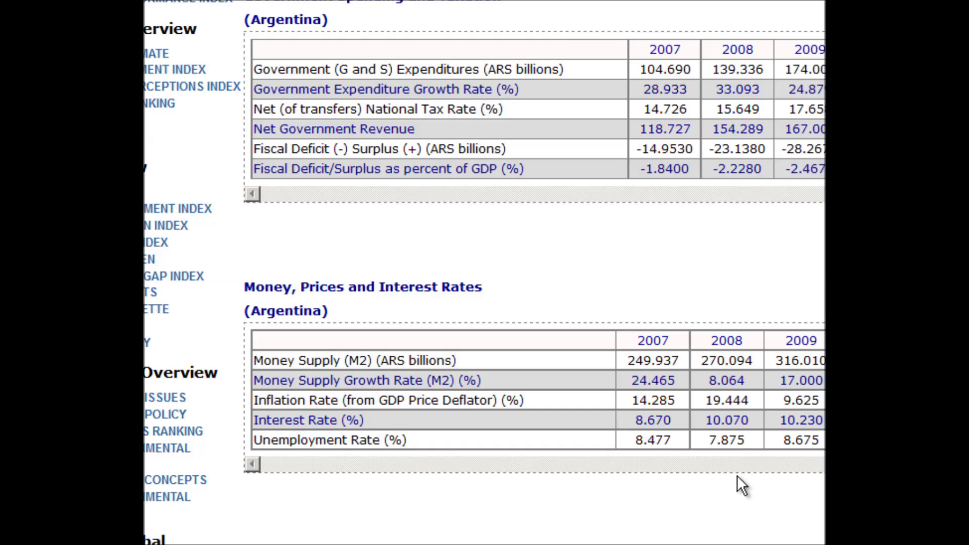
{"action": "scroll", "coordinate": [737, 474], "scroll_direction": "up", "scroll_amount": 5}
{"action": "scroll", "coordinate": [734, 474], "scroll_direction": "up", "scroll_amount": 6}
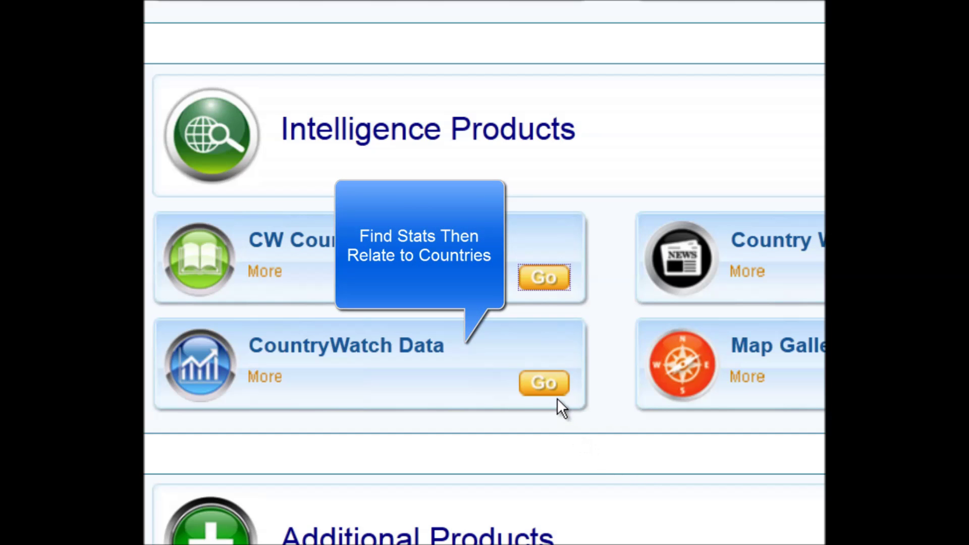
Open the CountryWatch Data product and select the Macroeconomic Data sub-category
{"action": "left_click", "coordinate": [548, 385]}
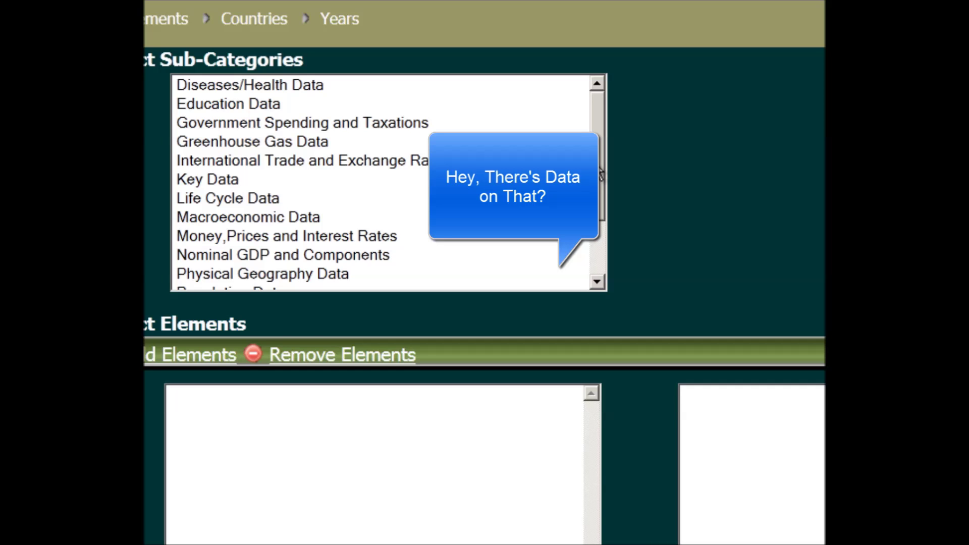
{"action": "mouse_move", "coordinate": [600, 172]}
{"action": "left_mouse_down"}
{"action": "mouse_move", "coordinate": [601, 227]}
{"action": "mouse_move", "coordinate": [604, 162]}
{"action": "left_mouse_up"}
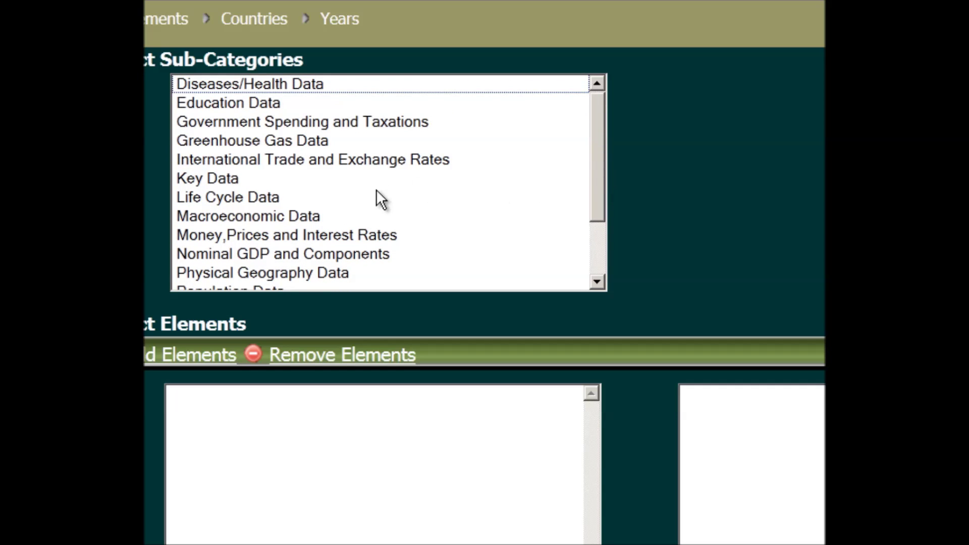
{"action": "left_click", "coordinate": [308, 216]}
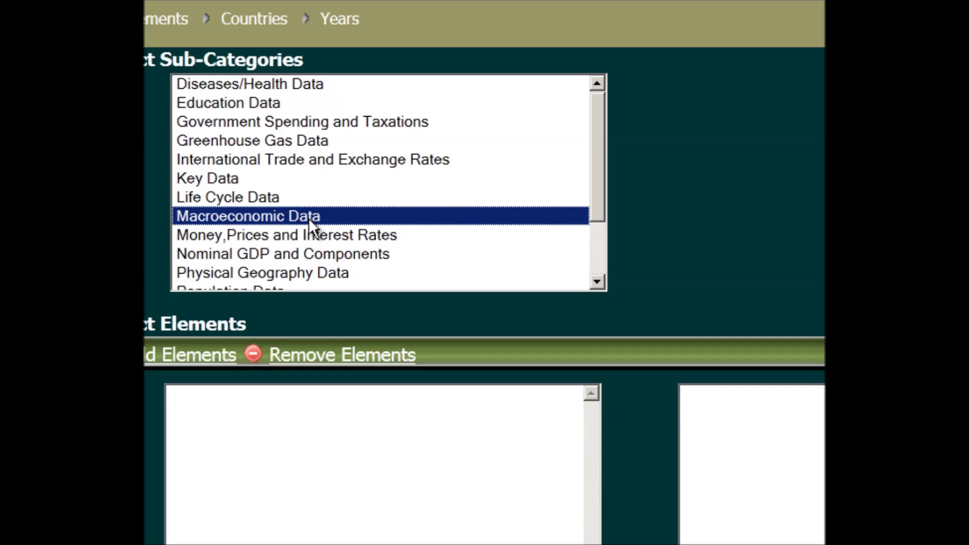
Add the elements Gross Private Investment, Current Account, and Capital and Financial Account to the data query and continue to country selection
{"action": "left_click", "coordinate": [210, 368]}
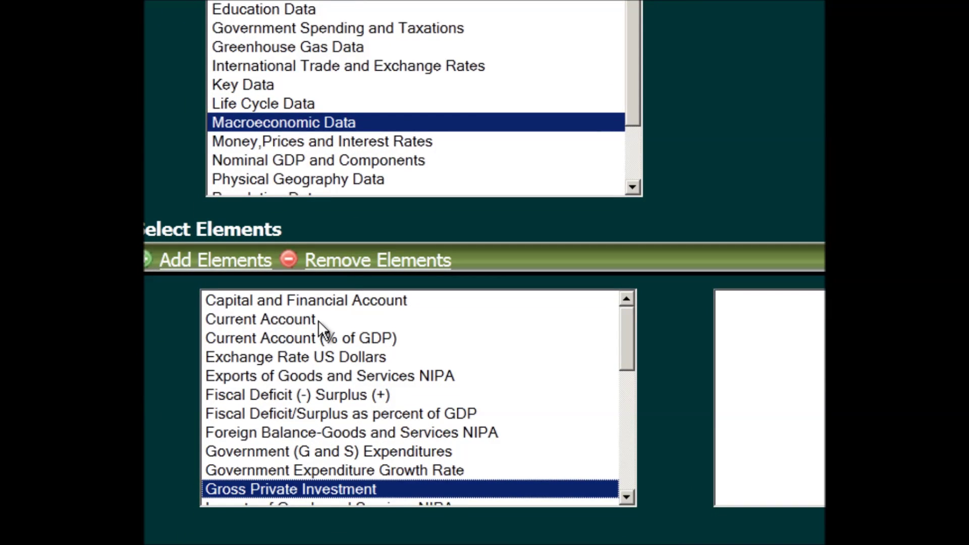
{"action": "left_click", "coordinate": [318, 320], "text": "ctrl"}
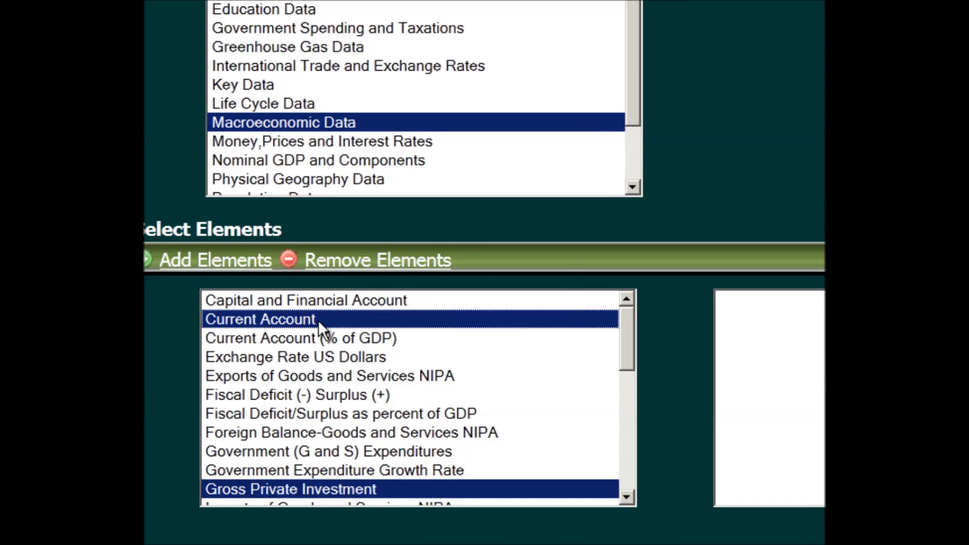
{"action": "left_click", "coordinate": [315, 296], "text": "ctrl"}
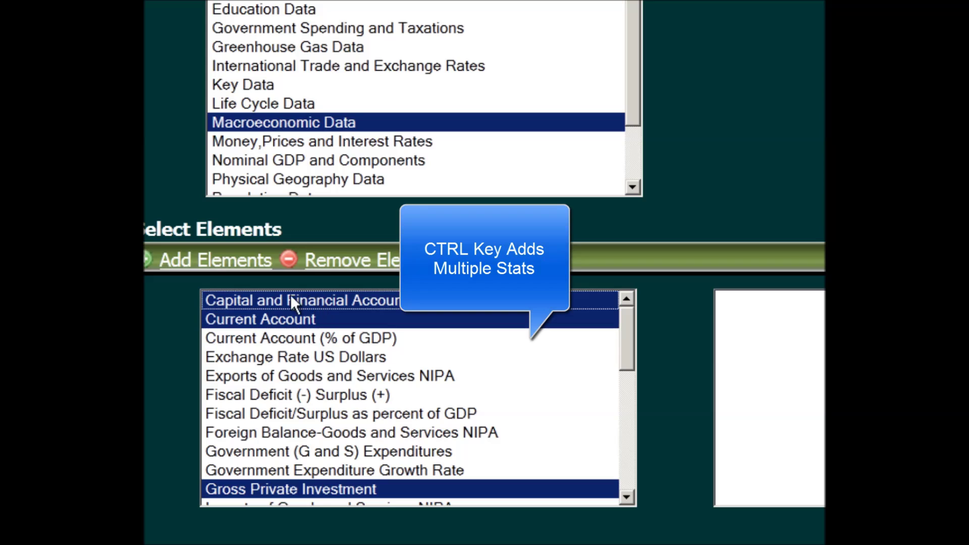
{"action": "left_click", "coordinate": [216, 263]}
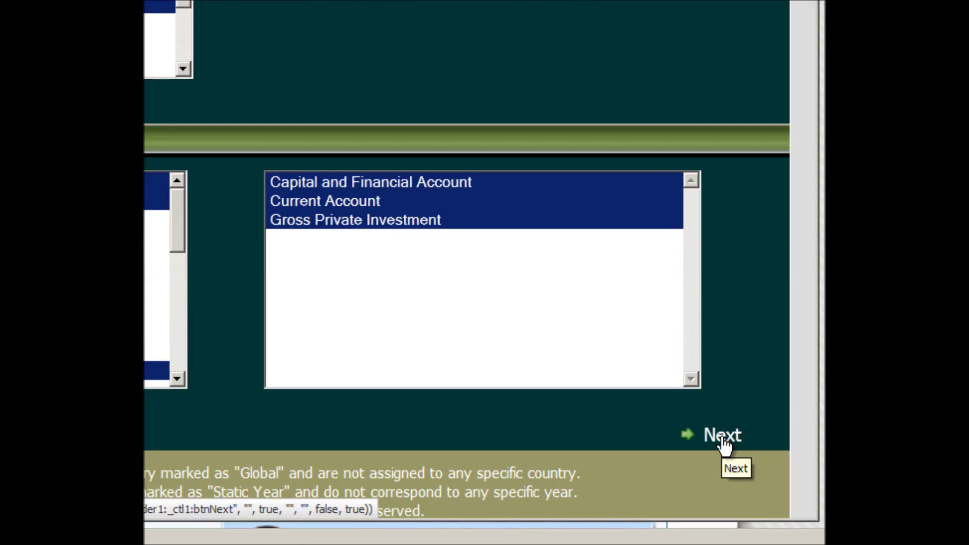
{"action": "left_click", "coordinate": [721, 438]}
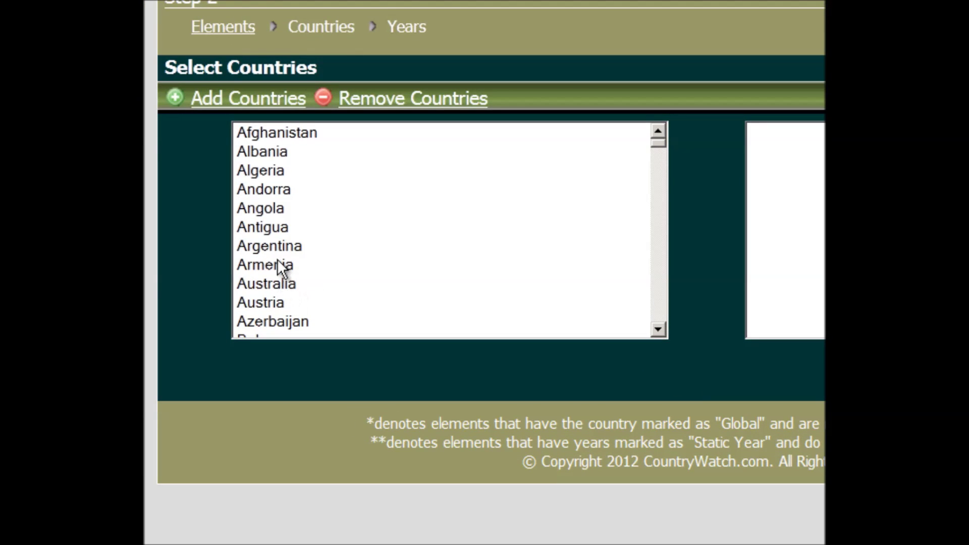
Select Argentina and Brazil, add them to the query's countries and continue to year selection
{"action": "left_click", "coordinate": [277, 246]}
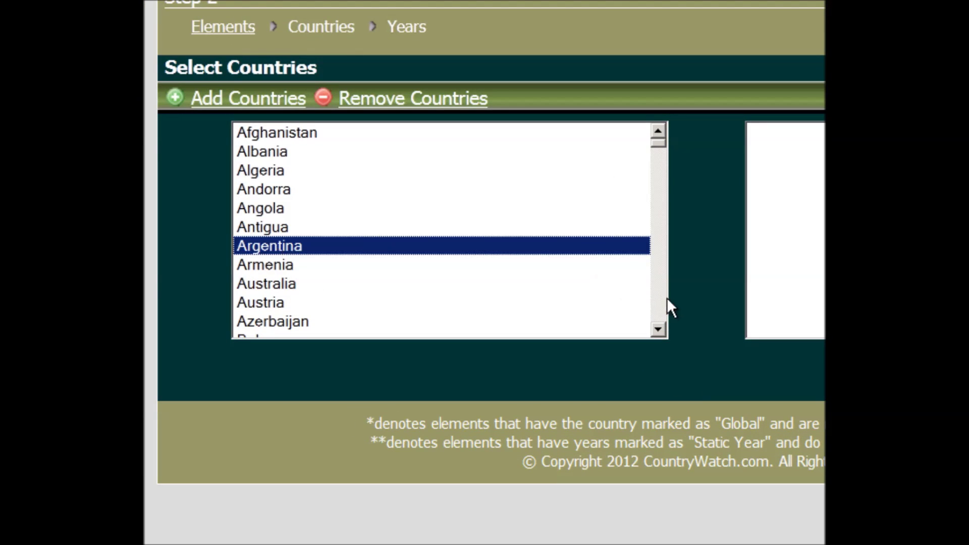
{"action": "scroll", "coordinate": [661, 298], "scroll_direction": "down", "scroll_amount": 3}
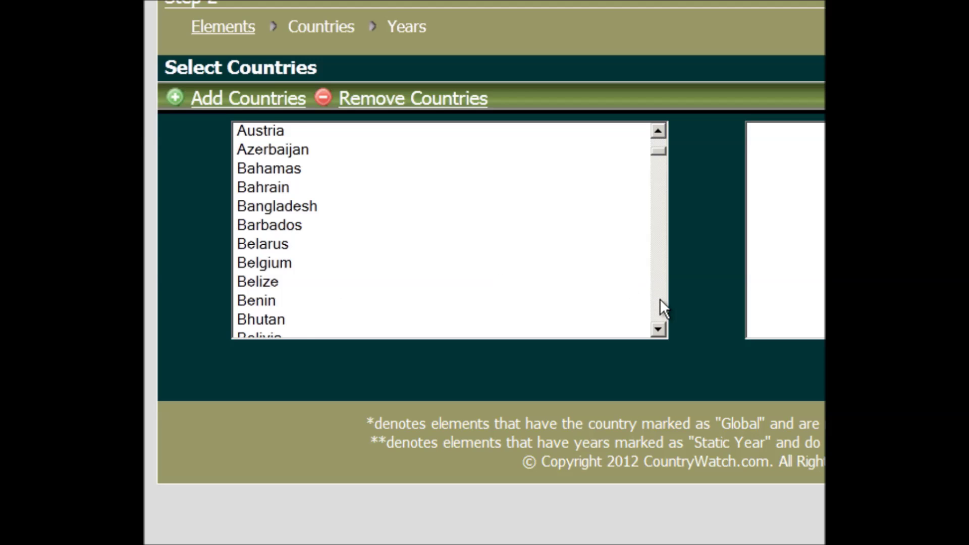
{"action": "scroll", "coordinate": [659, 298], "scroll_direction": "down", "scroll_amount": 3}
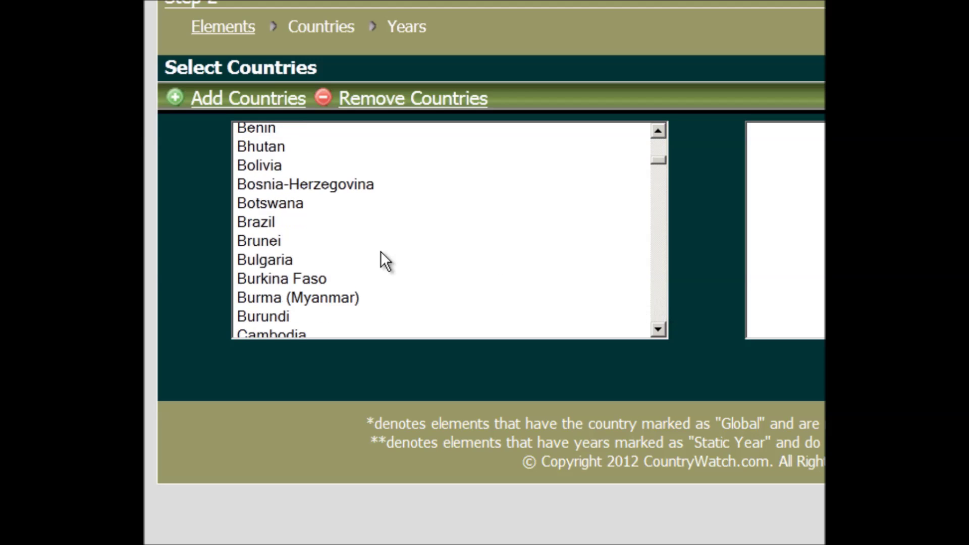
{"action": "left_click", "coordinate": [258, 222]}
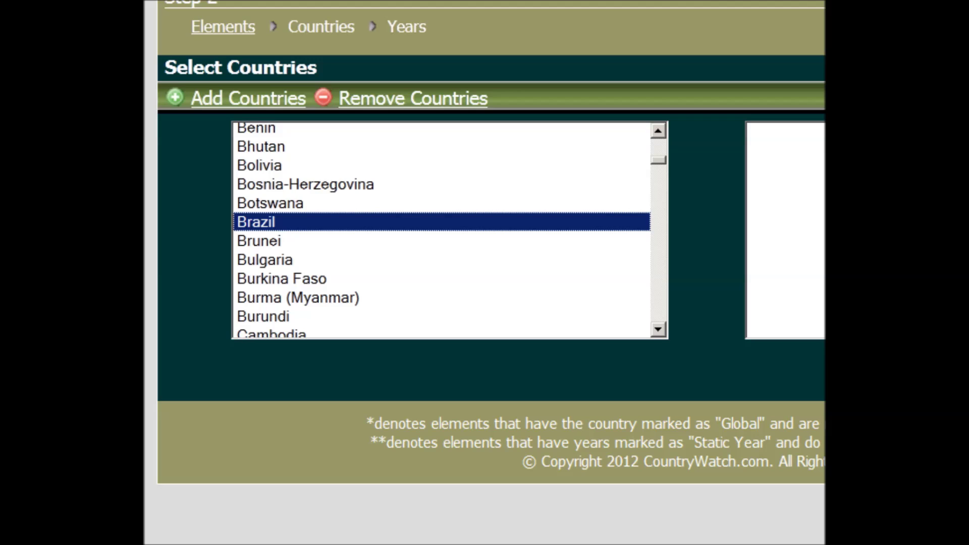
{"action": "left_click", "coordinate": [268, 99]}
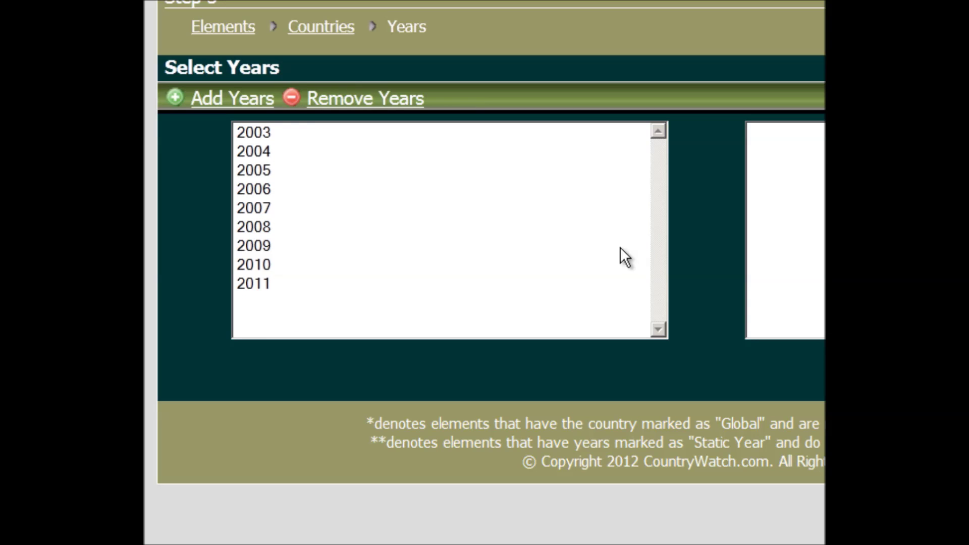
Select the years 2007 through 2011 and add them to the data query
{"action": "left_click", "coordinate": [260, 207]}
{"action": "left_click", "coordinate": [258, 228], "text": "ctrl"}
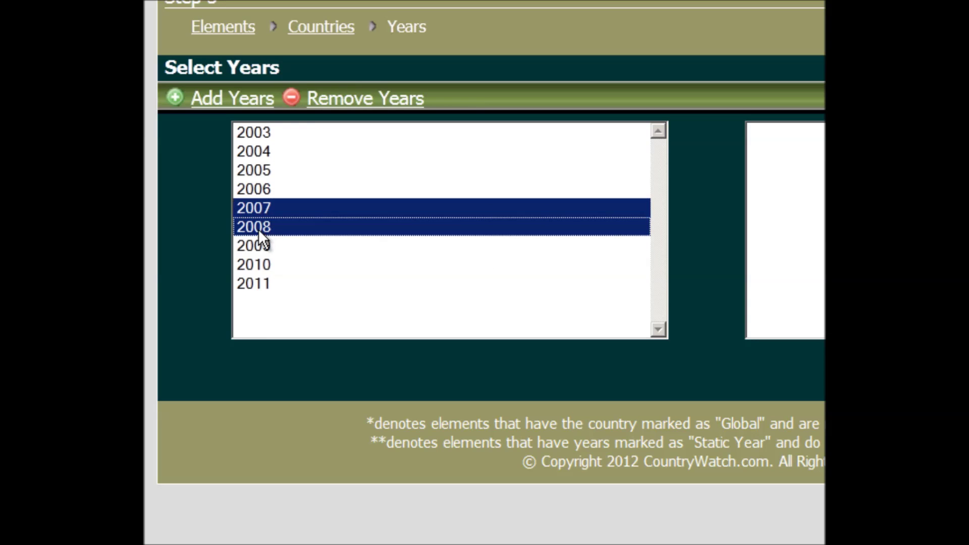
{"action": "left_click", "coordinate": [258, 245], "text": "ctrl"}
{"action": "left_click", "coordinate": [259, 263], "text": "ctrl"}
{"action": "left_click", "coordinate": [260, 282], "text": "ctrl"}
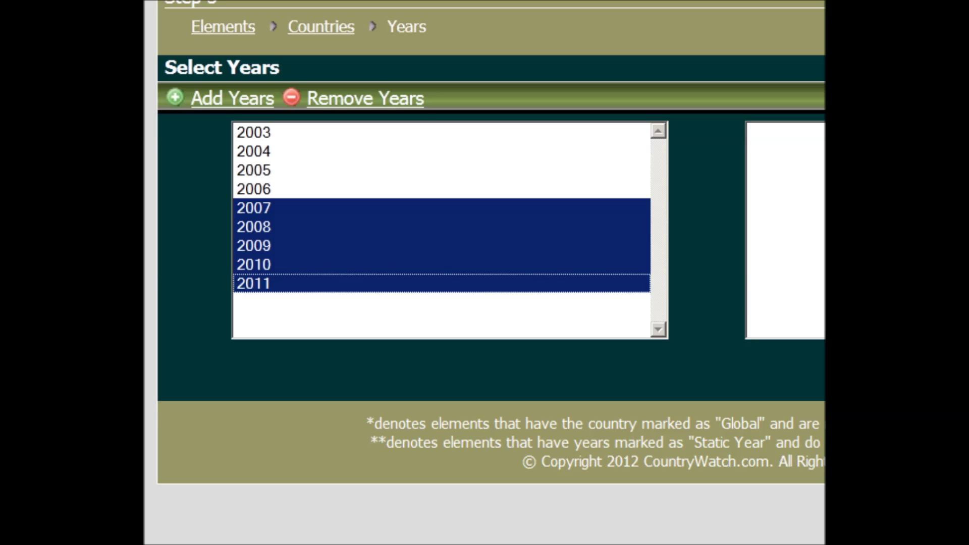
{"action": "left_click", "coordinate": [238, 101]}
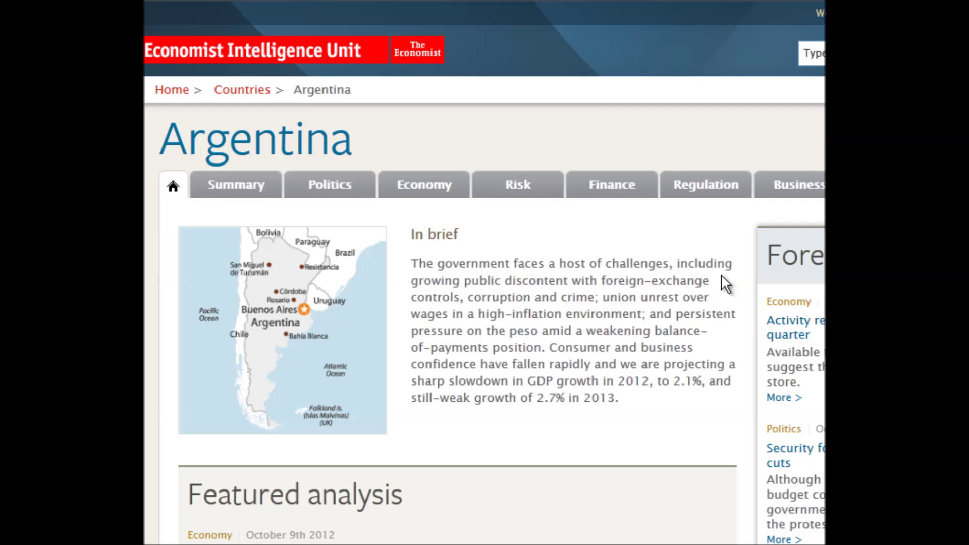
Look through the topic menus, such as Politics, on the Economist Intelligence Unit's Argentina page
{"action": "mouse_move", "coordinate": [705, 201]}
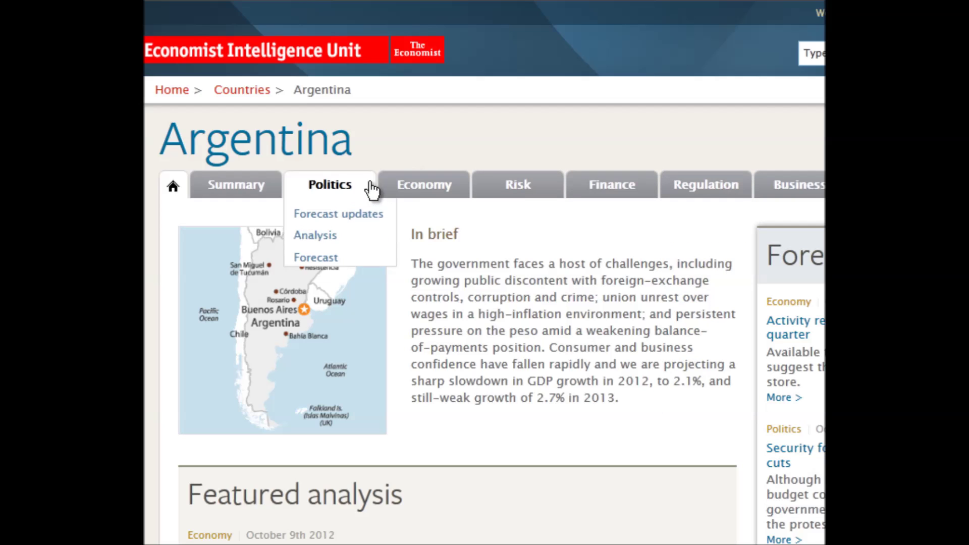
{"action": "mouse_move", "coordinate": [256, 196]}
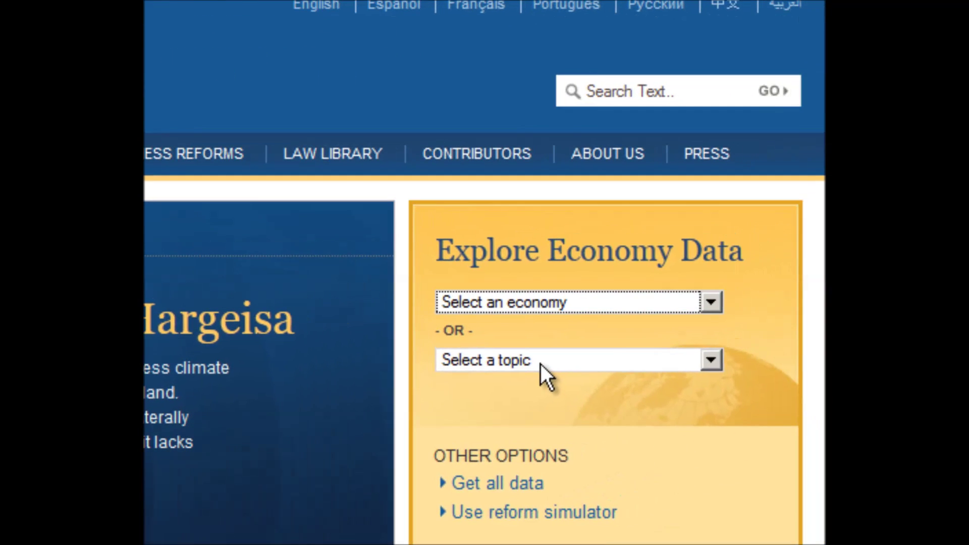
Open the economy list on the Doing Business site and read the Mexico report from its overview to Table 2.1, the state rankings
{"action": "left_click", "coordinate": [549, 303]}
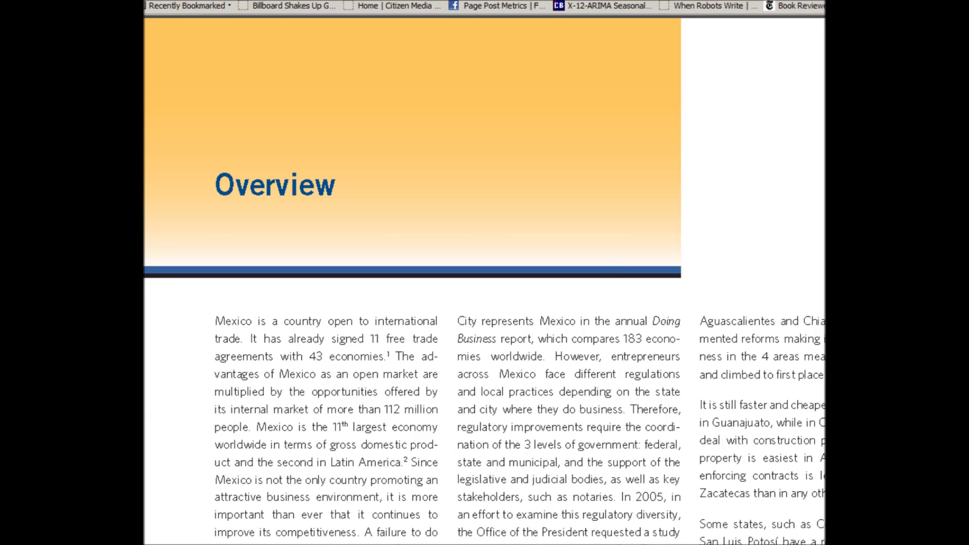
{"action": "scroll", "coordinate": [485, 280], "scroll_direction": "down", "scroll_amount": 10}
{"action": "scroll", "coordinate": [485, 280], "scroll_direction": "down", "scroll_amount": 8}
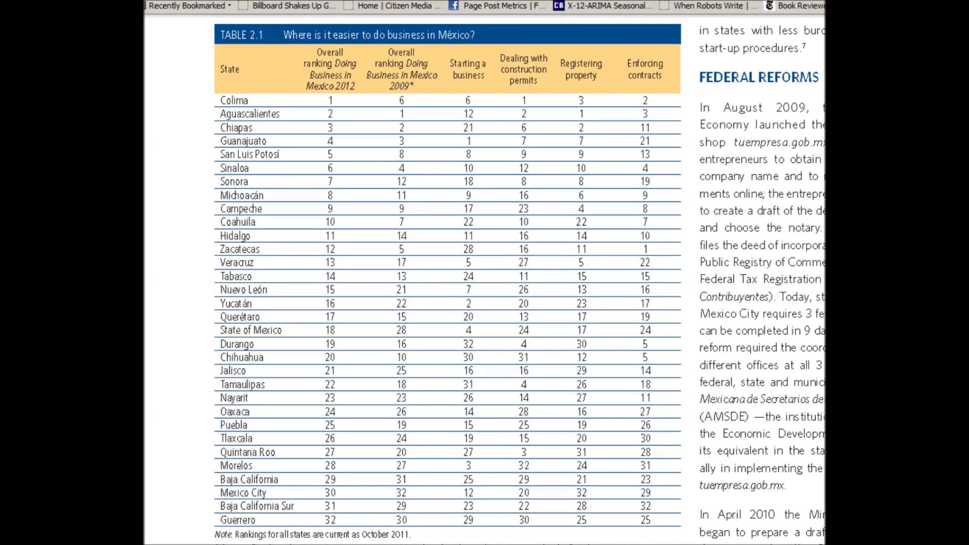